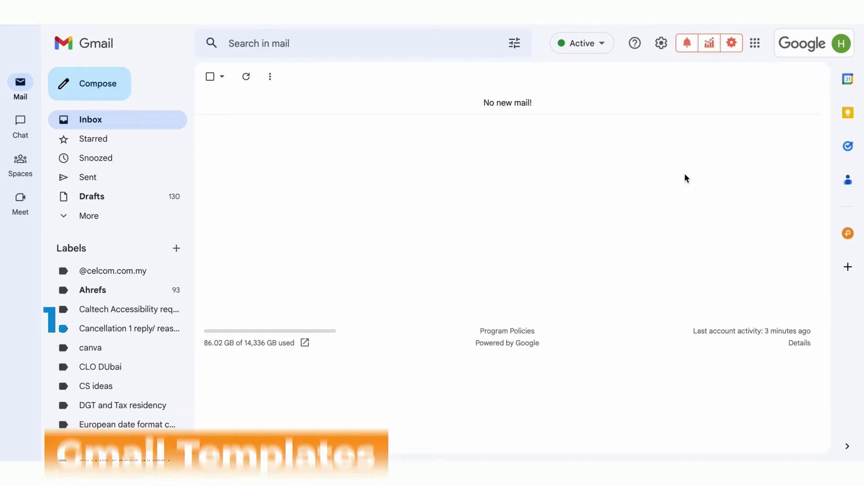
- Enable Templates in Gmail's Advanced settings and save the changes
left_click(661, 43)
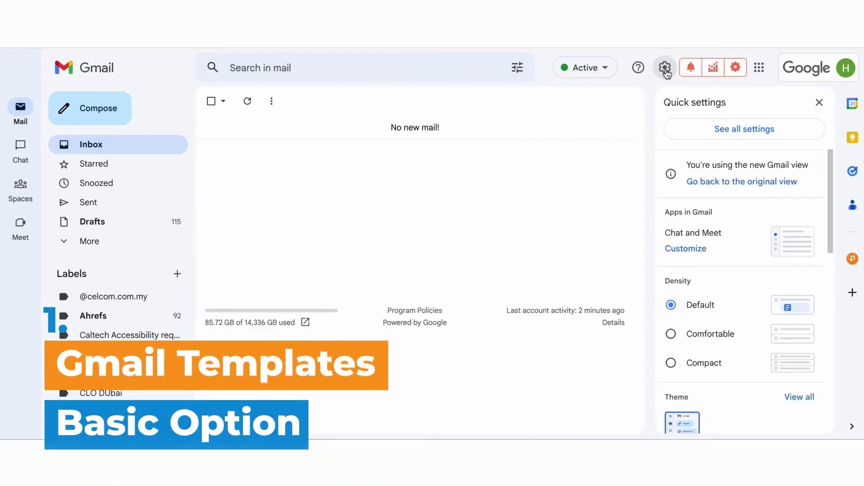
left_click(717, 130)
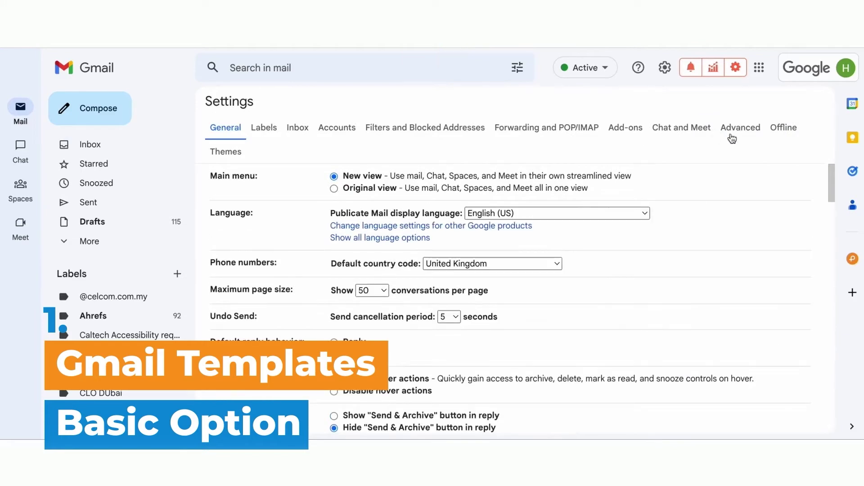
left_click(742, 127)
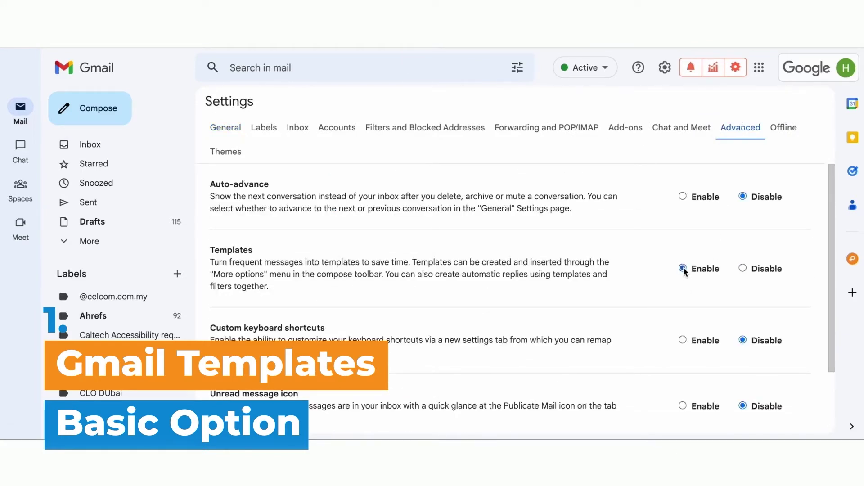
scroll(630, 306, "down", 3)
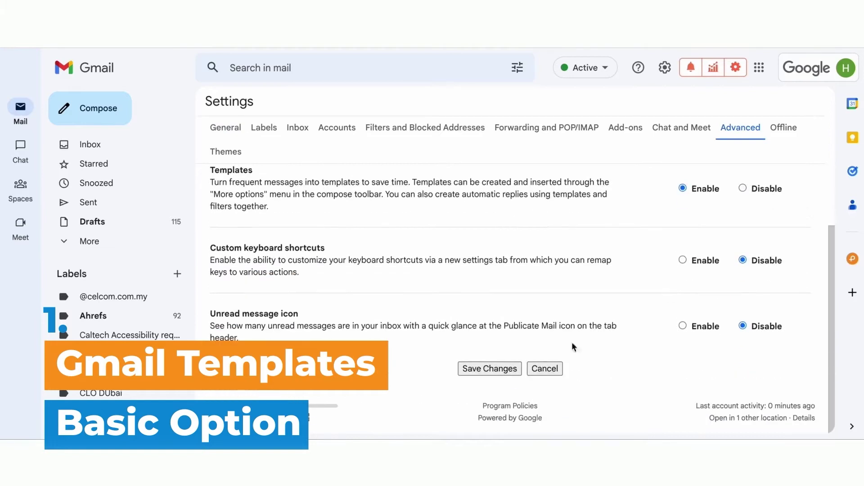
left_click(501, 369)
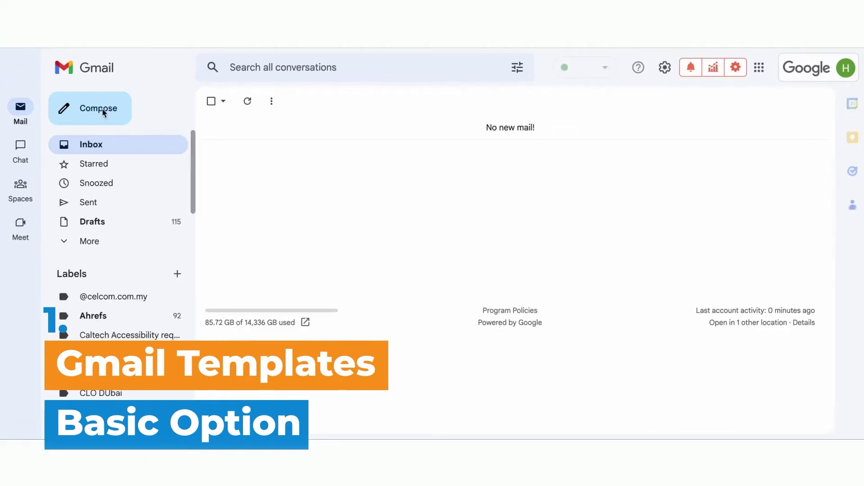
- Compose a new email with the pasted demo-inquiry body and subject 'Your demo inquiry'
left_click(101, 114)
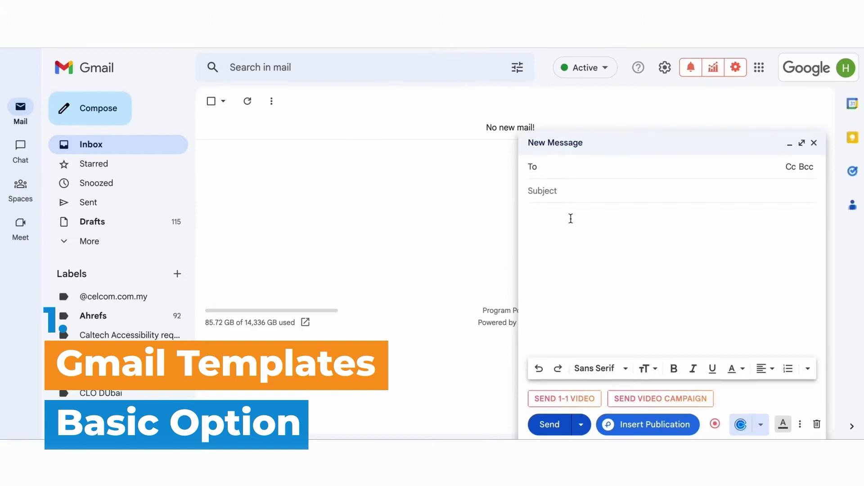
left_click(566, 218)
key("ctrl+v")
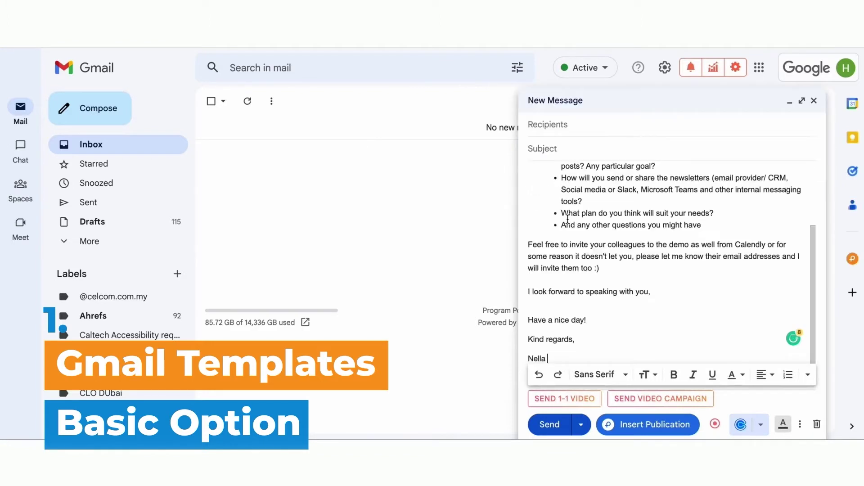
scroll(567, 218, "up", 5)
left_click(550, 147)
type("Your demo inquiry")
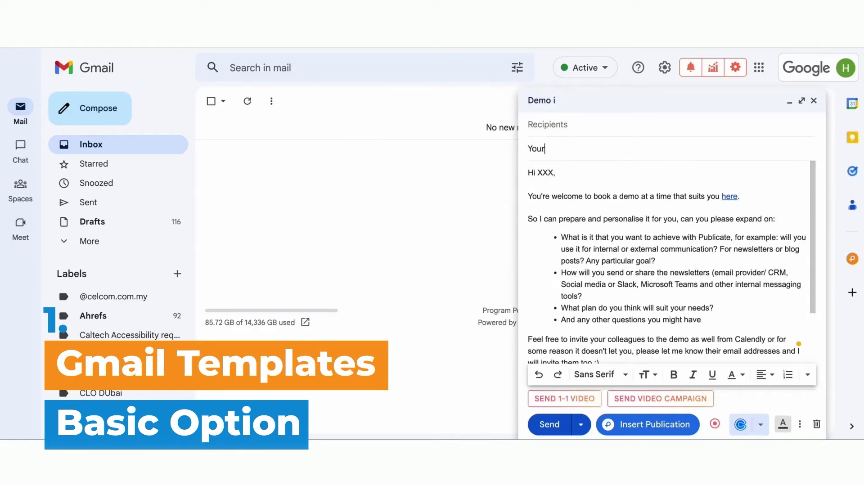
scroll(567, 353, "down", 3)
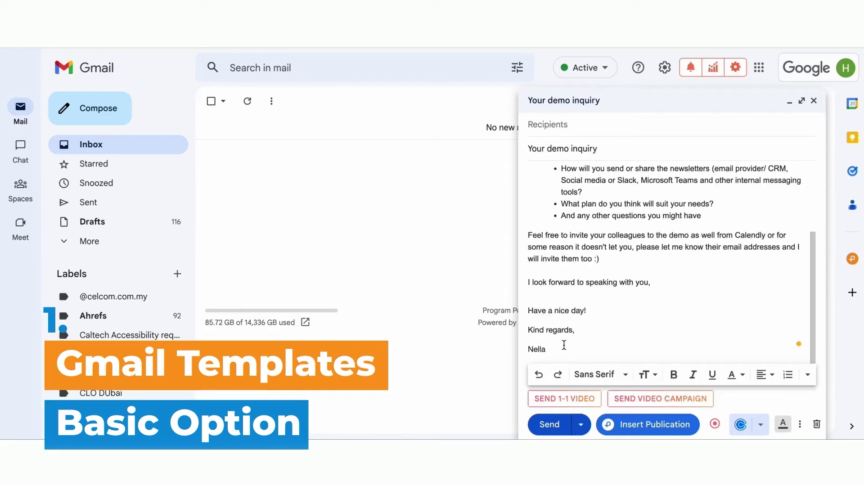
- Save the draft as a new template named 'Your demo inquiry'
mouse_move(811, 329)
left_mouse_down()
mouse_move(808, 258)
mouse_move(808, 326)
left_mouse_up()
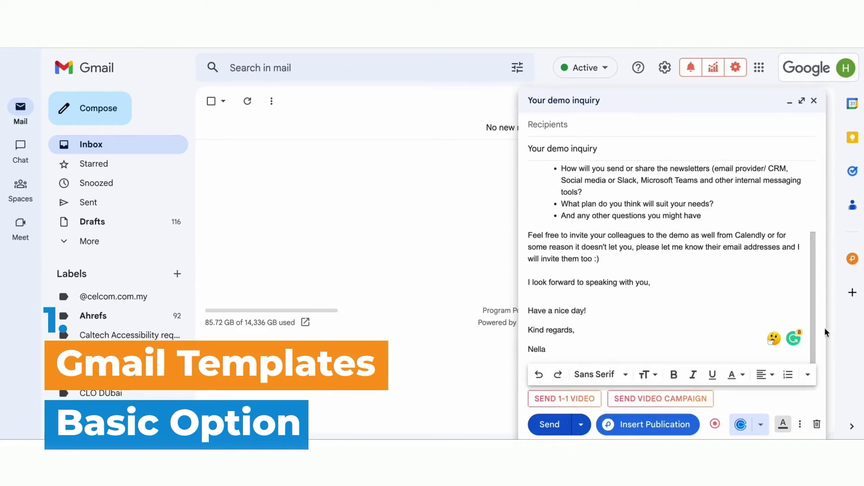
mouse_move(812, 331)
left_mouse_down()
mouse_move(815, 263)
mouse_move(823, 325)
left_mouse_up()
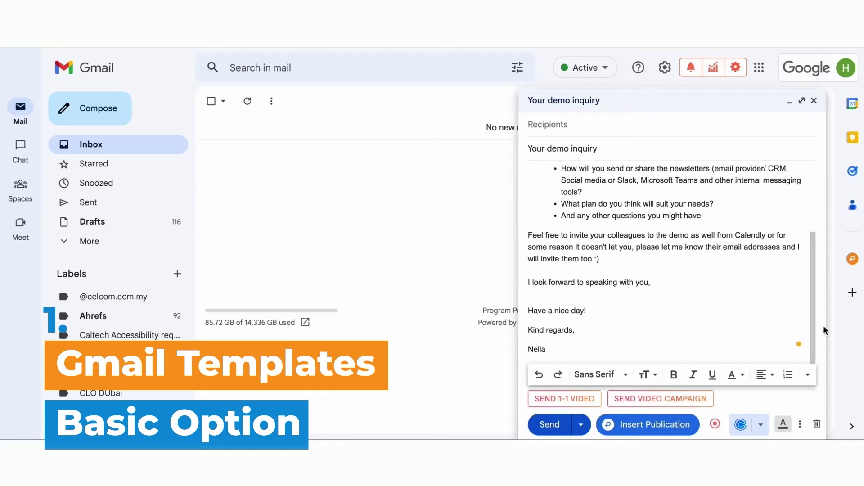
left_click(803, 427)
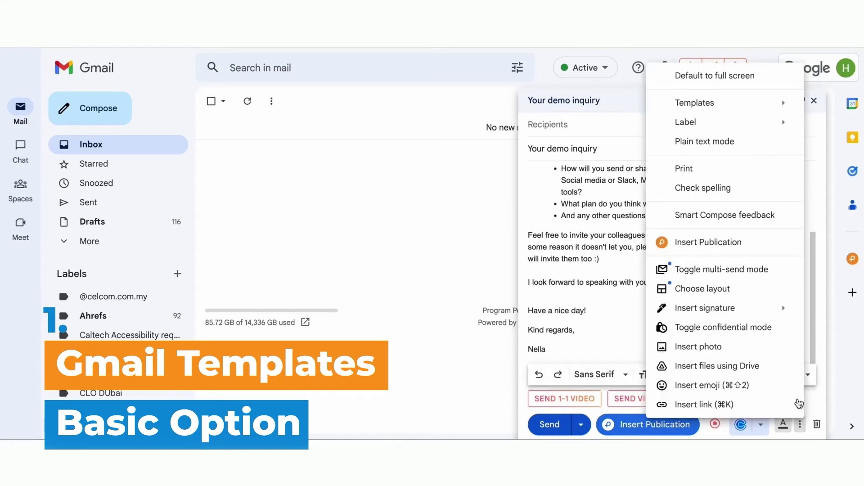
mouse_move(740, 110)
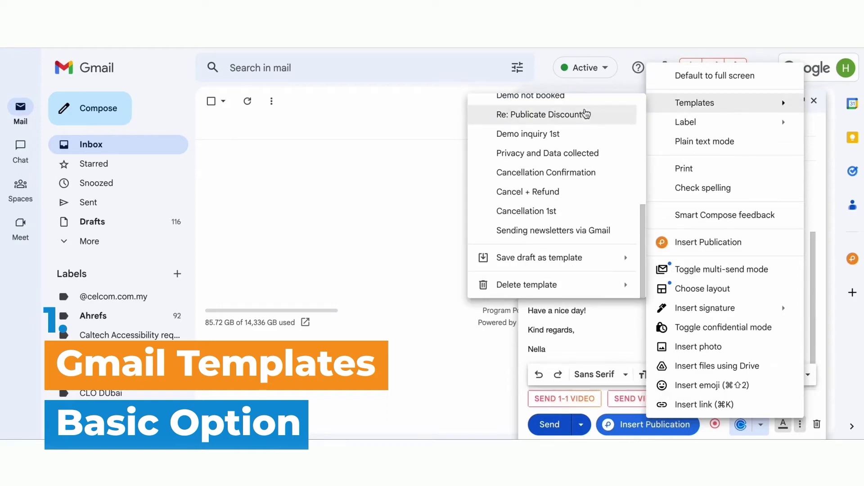
mouse_move(549, 264)
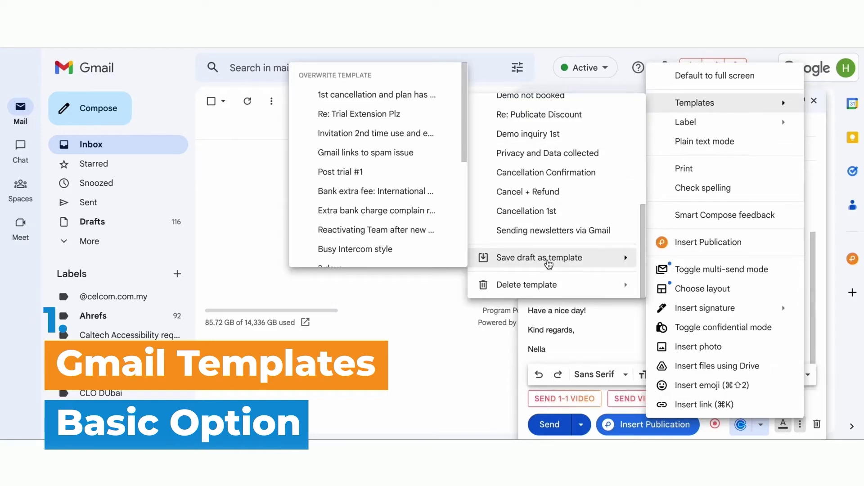
scroll(452, 235, "down", 5)
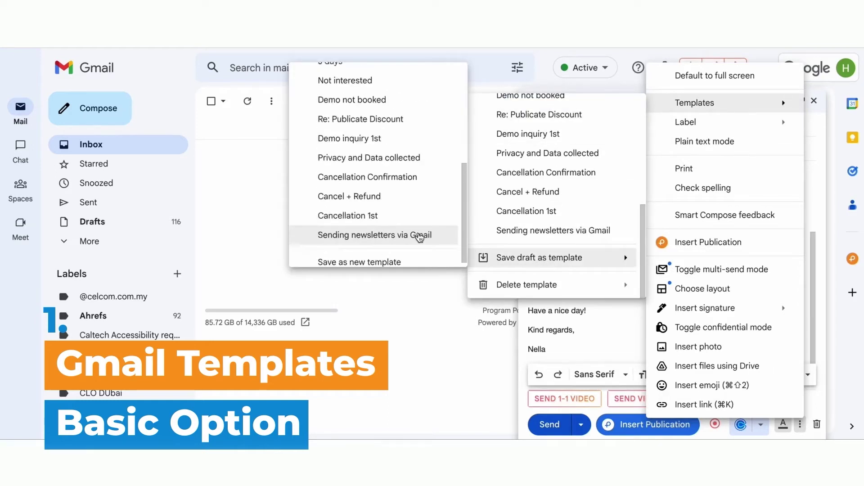
left_click(389, 254)
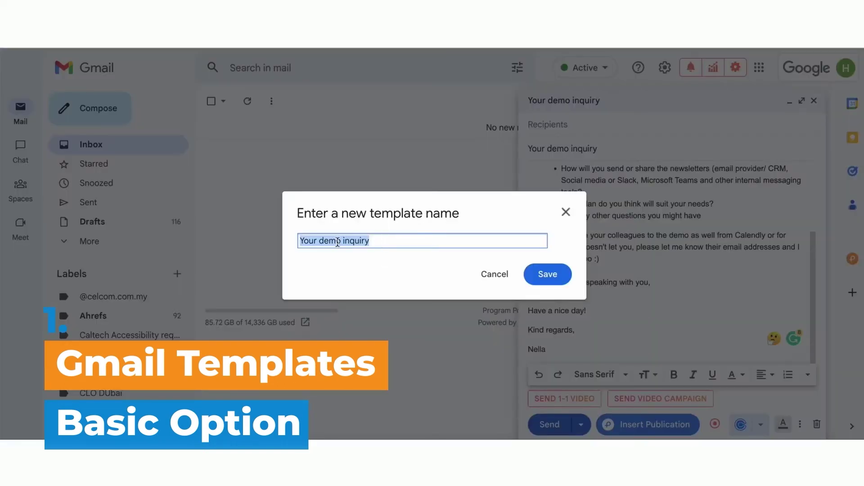
left_click(548, 273)
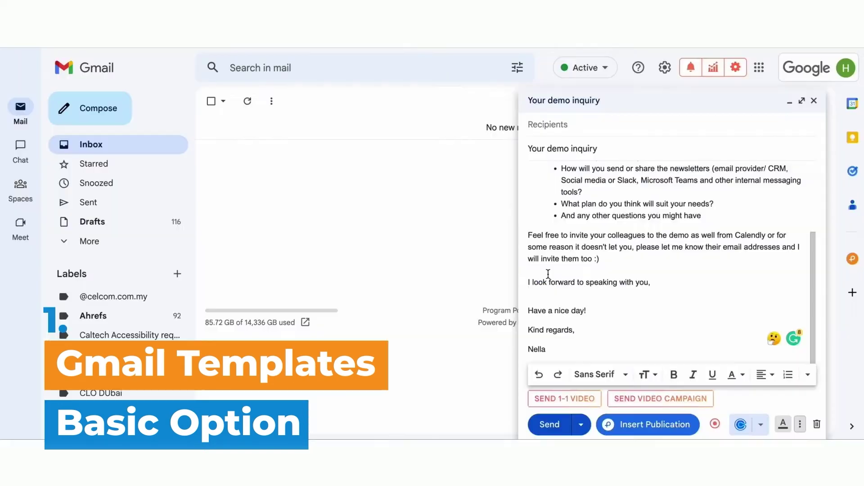
- Close the draft and insert the 'Your demo inquiry' template into a new full-size message
left_click(814, 100)
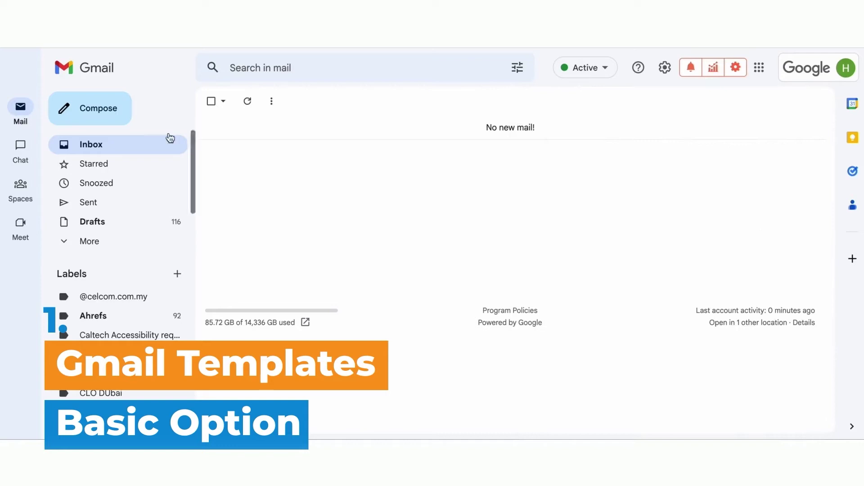
left_click(92, 121)
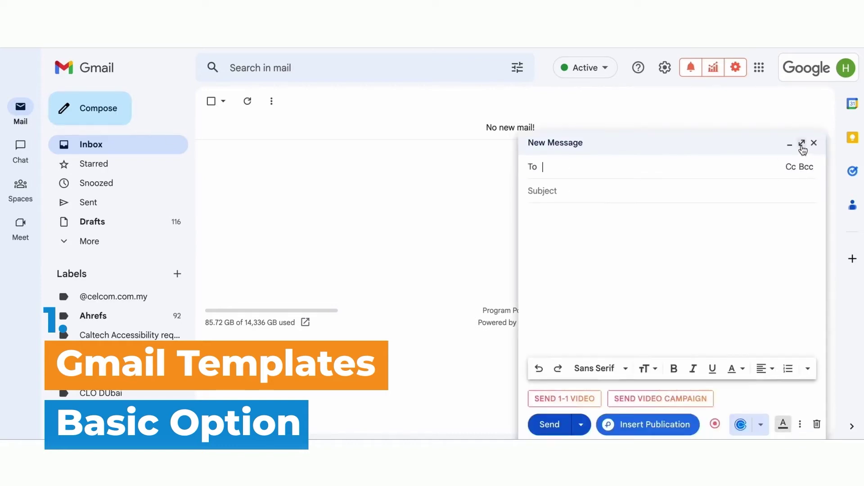
left_click(801, 143)
left_click(581, 407)
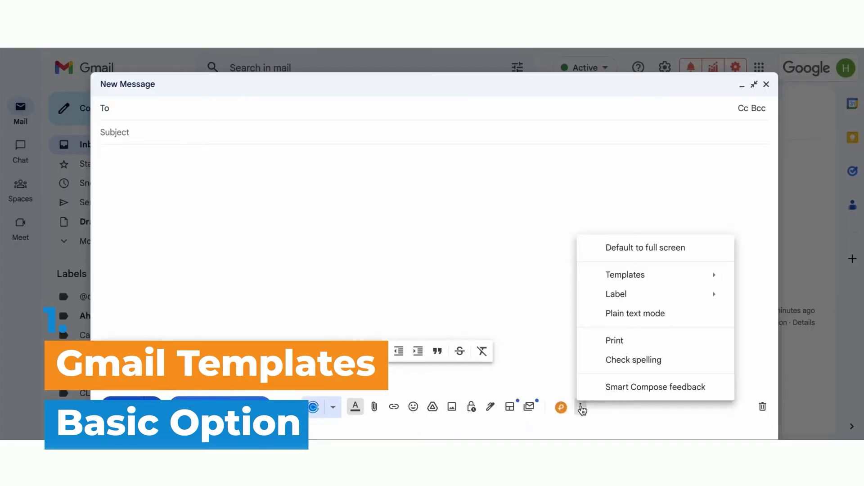
mouse_move(612, 283)
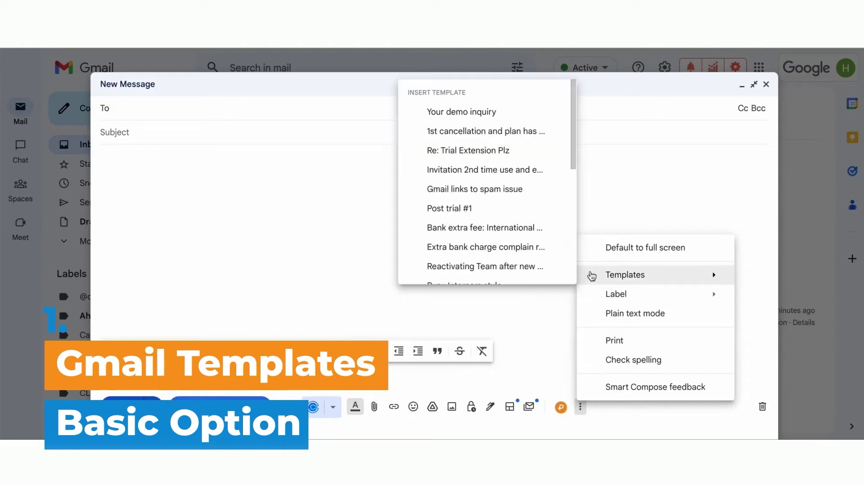
left_click(450, 112)
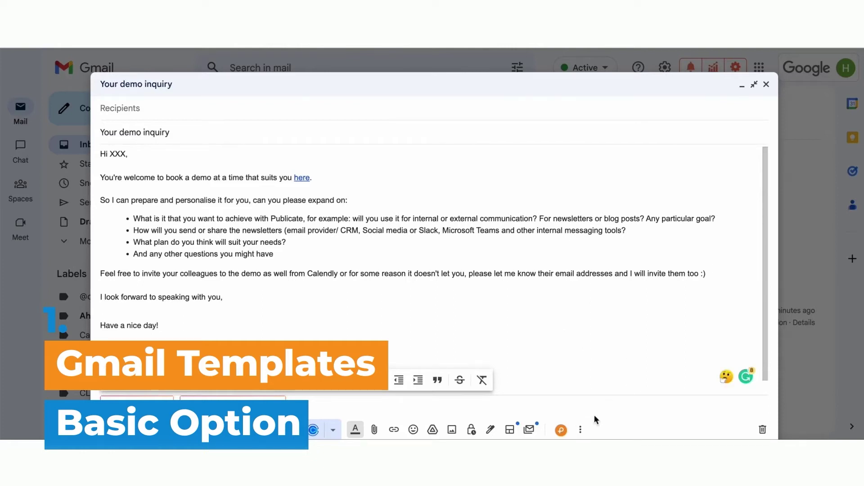
left_click(581, 430)
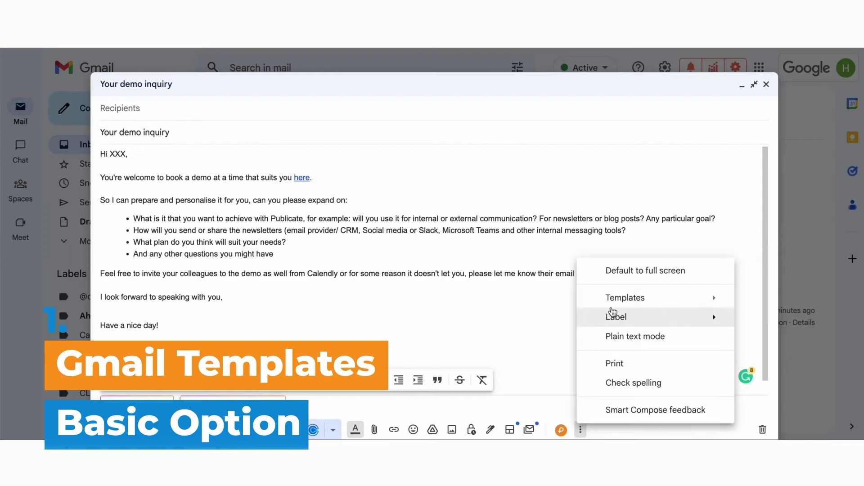
mouse_move(617, 305)
mouse_move(494, 301)
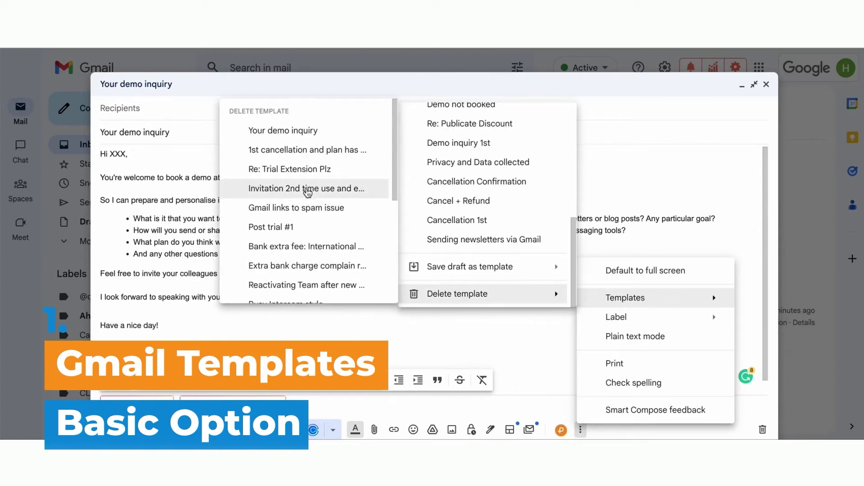
scroll(304, 238, "down", 5)
left_click(758, 289)
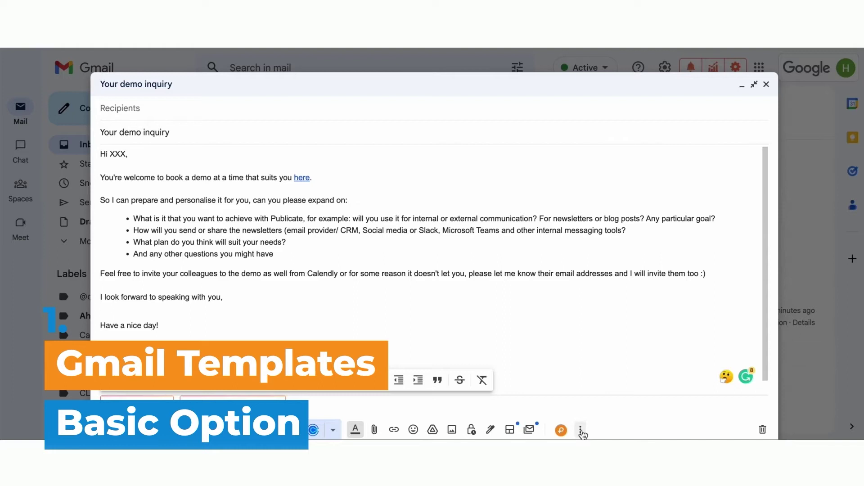
left_click(580, 430)
mouse_move(617, 301)
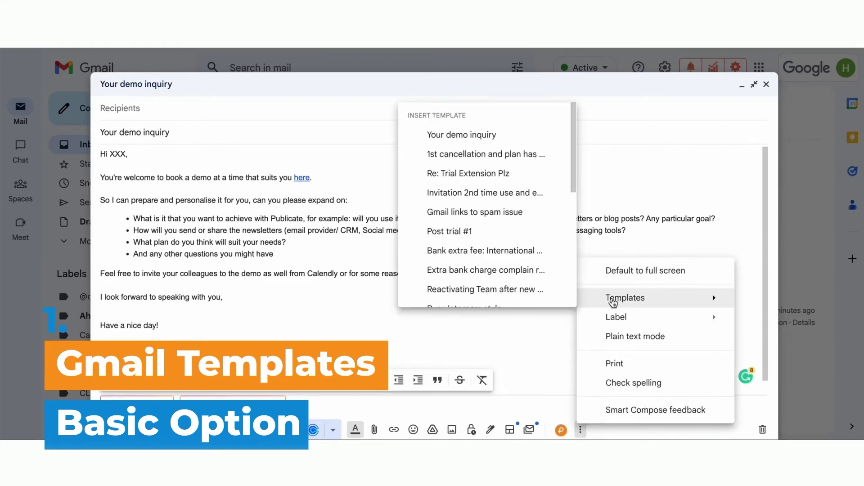
left_click_drag(573, 153, 576, 271)
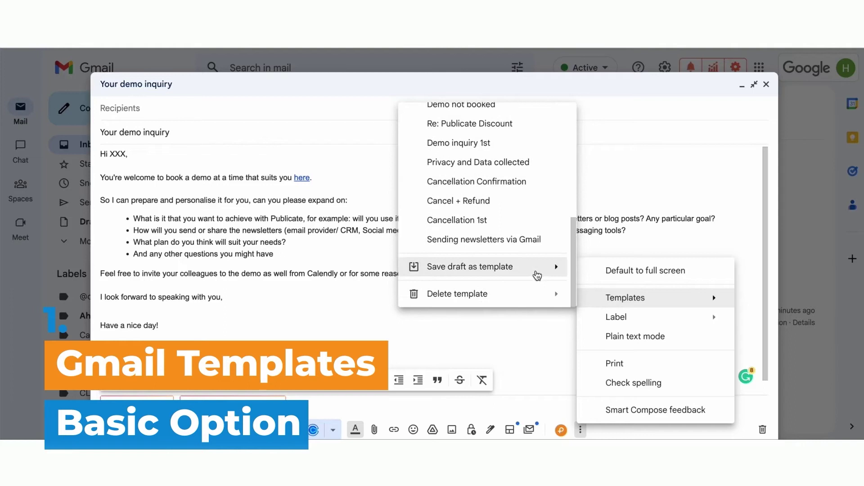
mouse_move(526, 275)
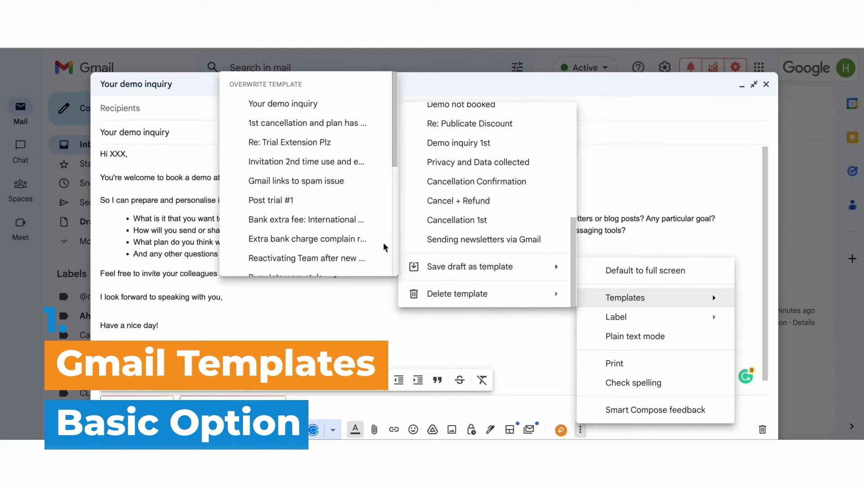
scroll(310, 234, "down", 5)
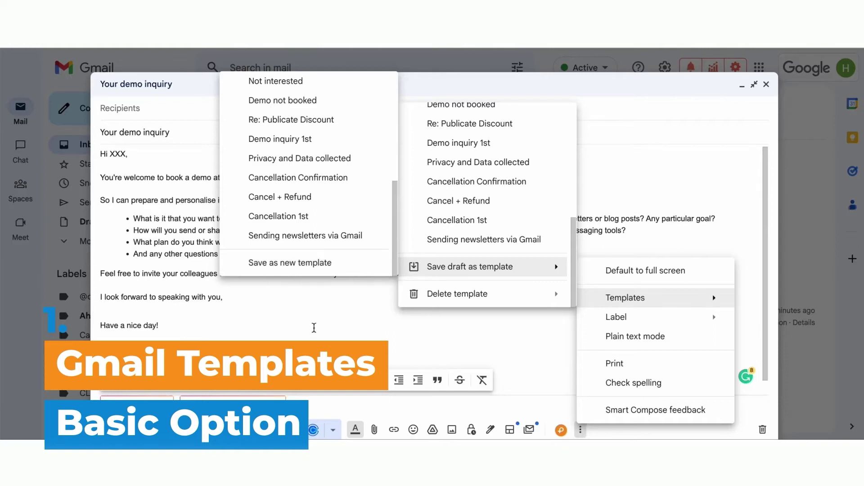
left_click(314, 328)
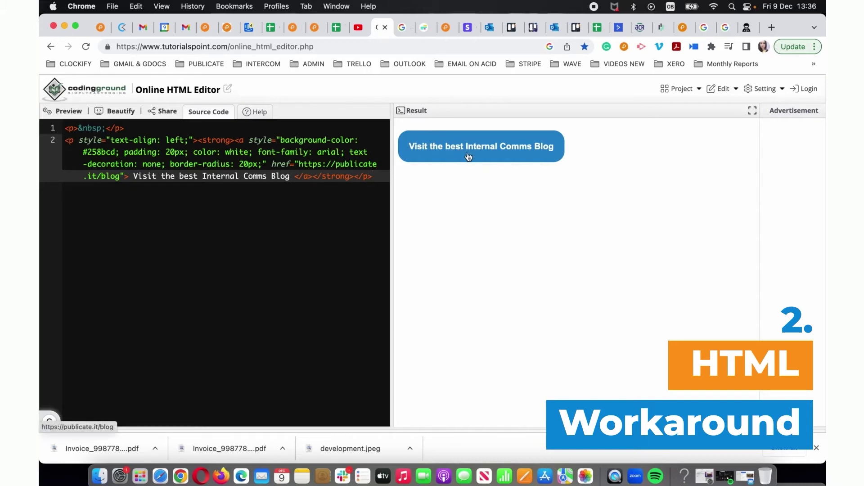
- Copy all the blog button HTML from the editor and return to the Gmail message
left_click_drag(374, 176, 65, 127)
right_click(140, 152)
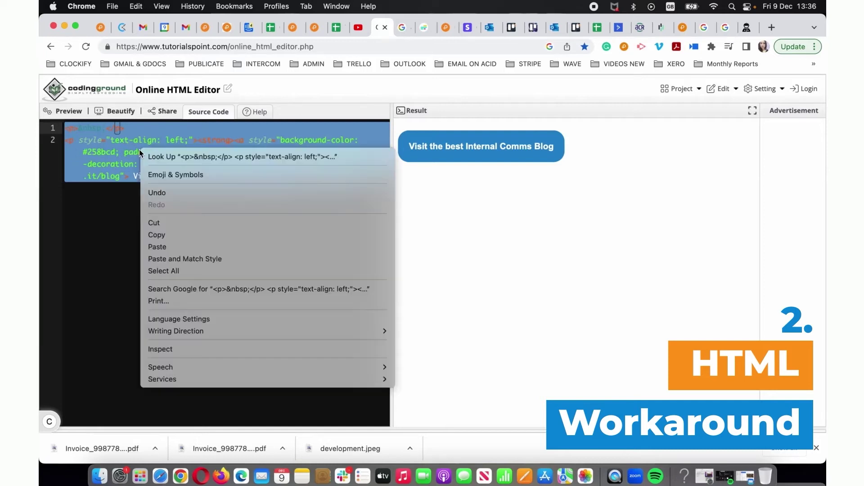
left_click(183, 235)
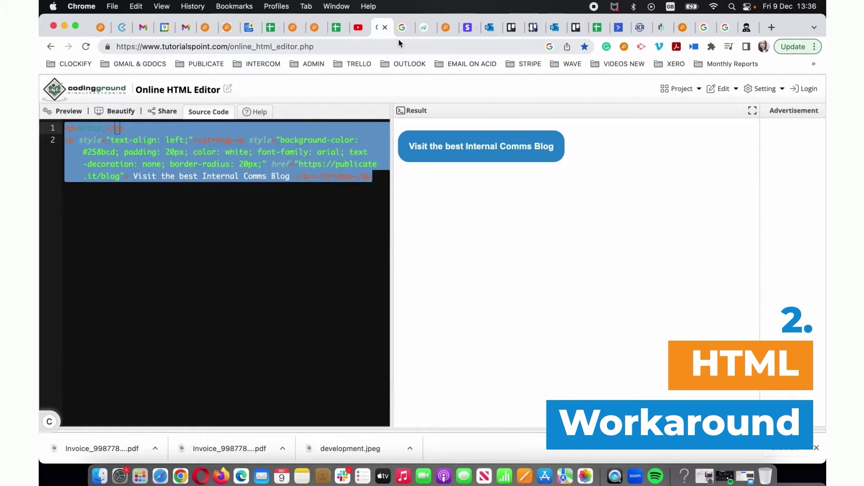
left_click(403, 28)
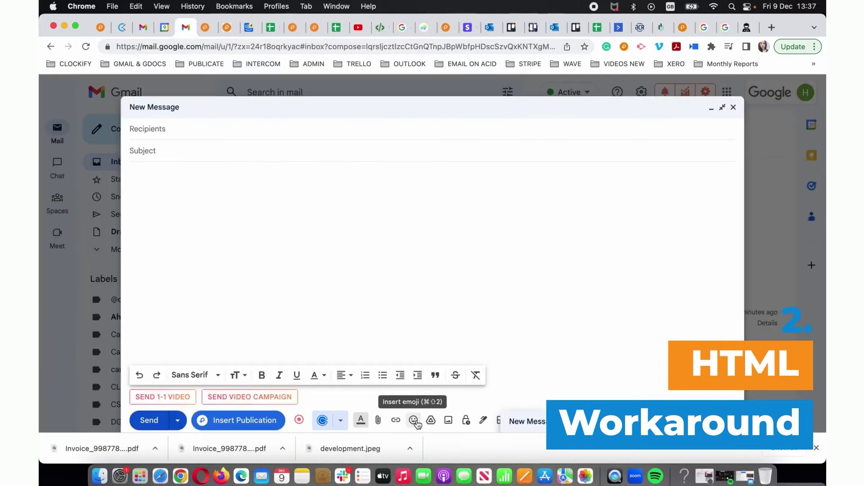
- Insert a smiley emoji placeholder in the message body and inspect its element
left_click(413, 421)
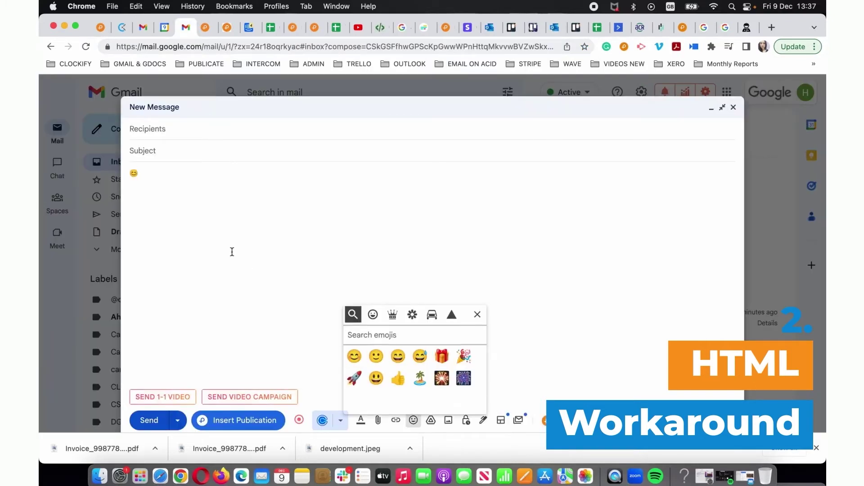
left_click(142, 175)
left_click_drag(143, 175, 131, 175)
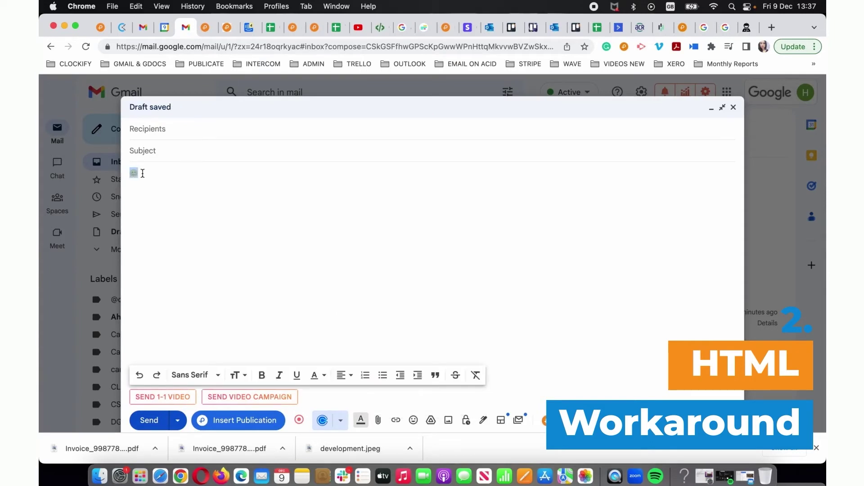
right_click(136, 172)
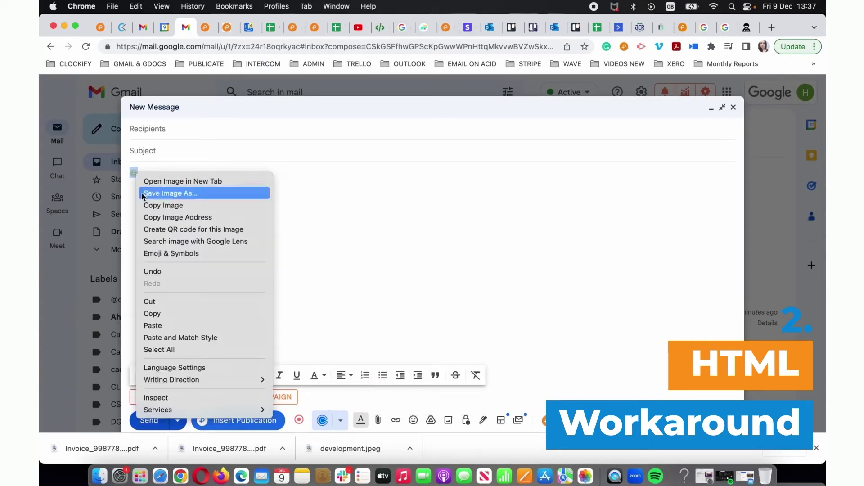
left_click(172, 399)
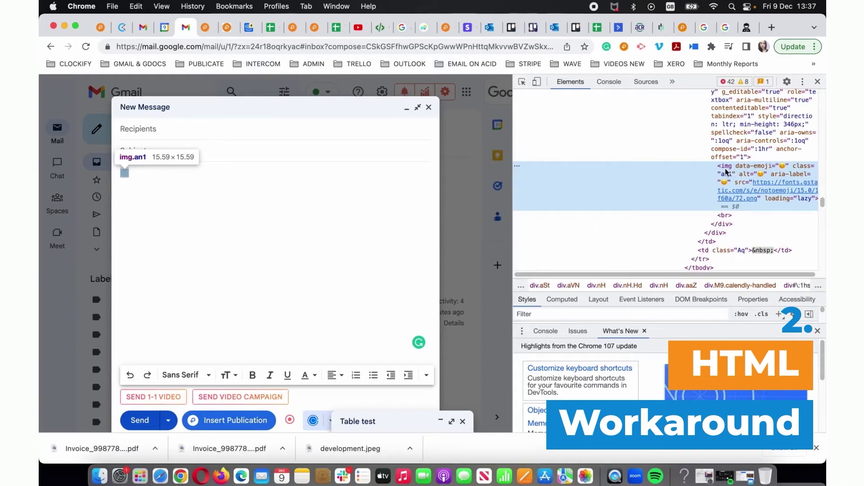
- Replace the emoji's img tag with the button HTML so the blog button renders
right_click(739, 177)
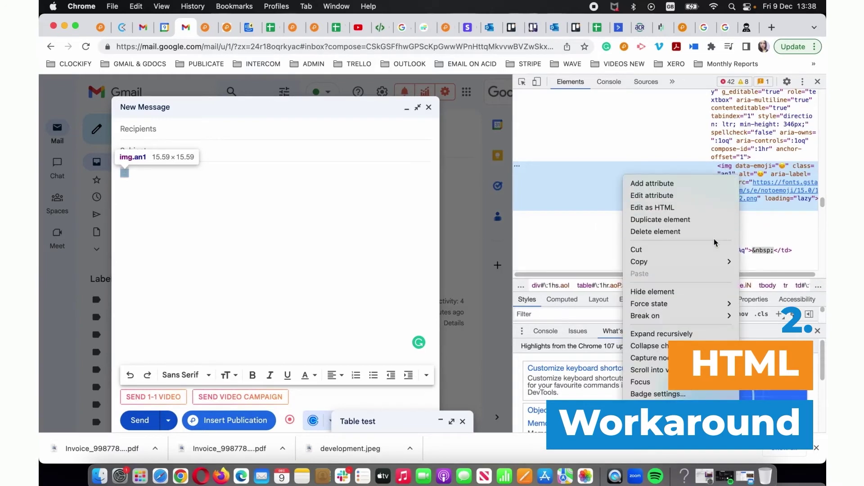
left_click(684, 207)
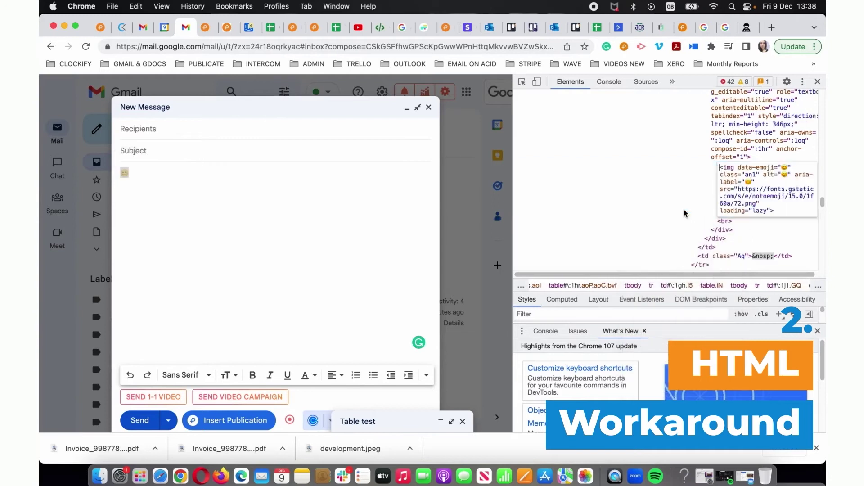
left_click_drag(778, 212, 718, 166)
key("super+v")
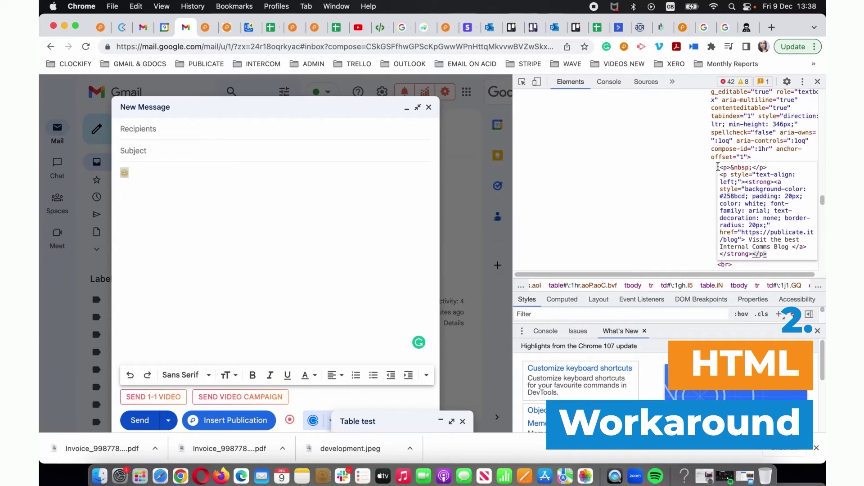
key("Return")
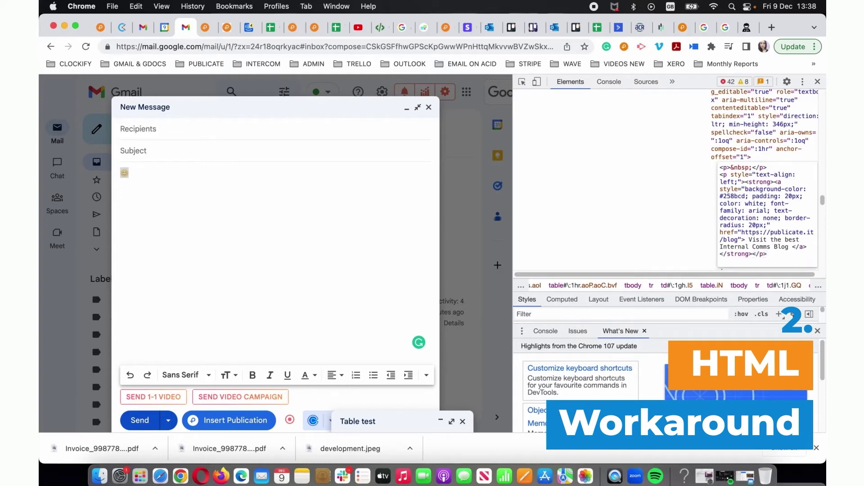
left_click(632, 190)
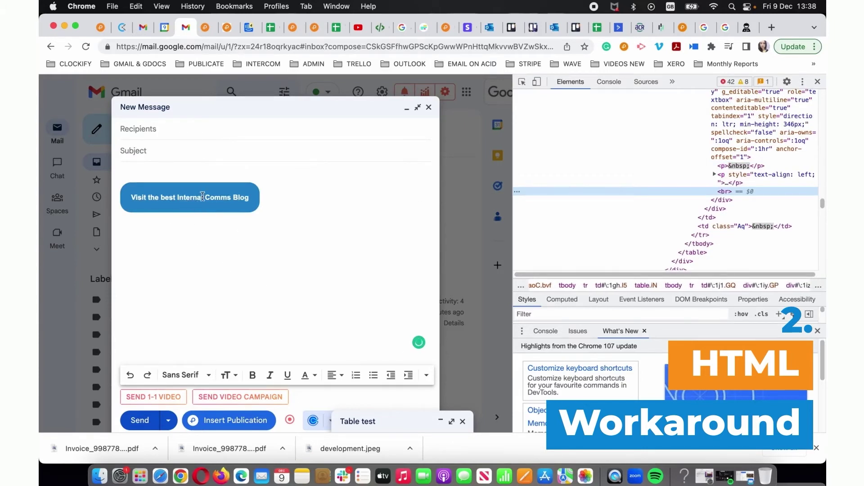
- Close the blog-button message as a draft and close the developer tools panel
left_click(368, 286)
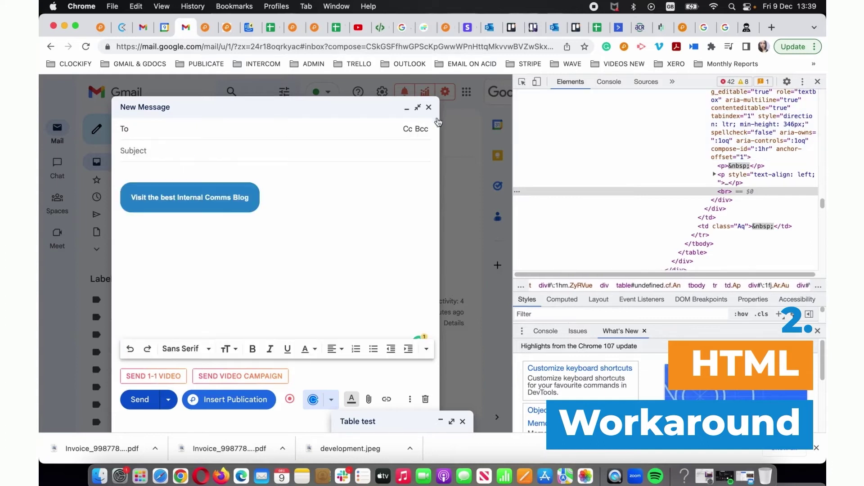
left_click(429, 107)
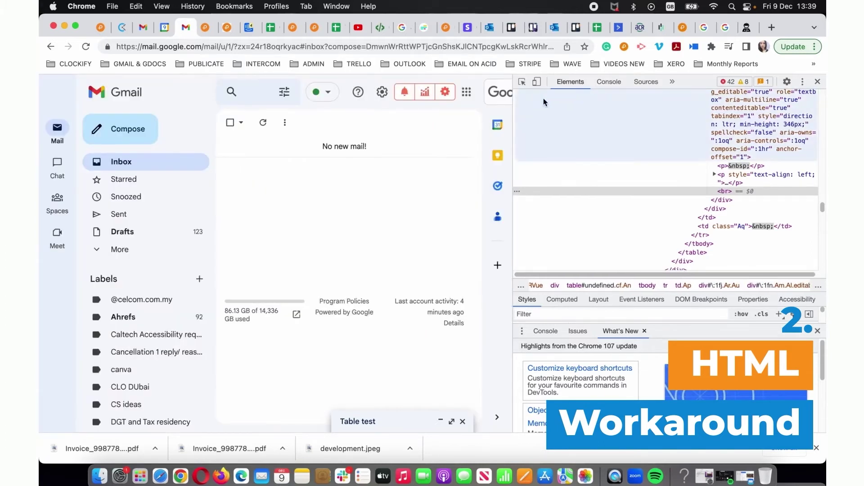
left_click(817, 82)
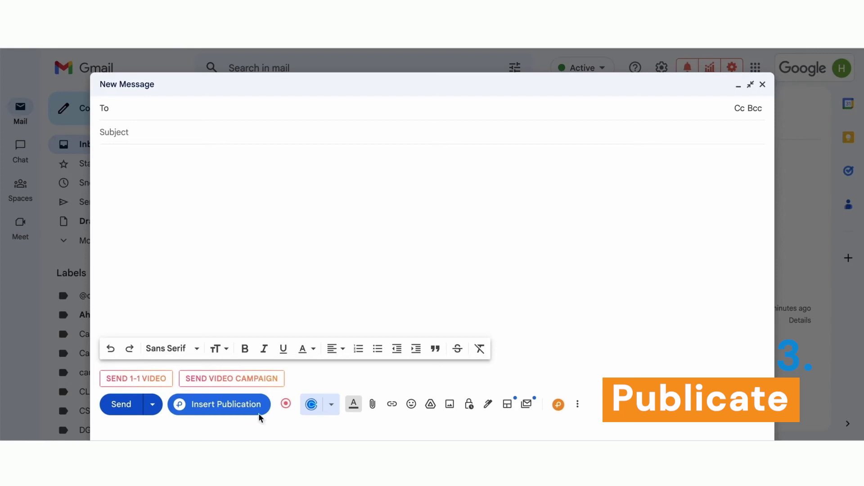
- Insert the Latest Vacancies recruitment template from Publicate's picker and scroll through it
left_click(241, 407)
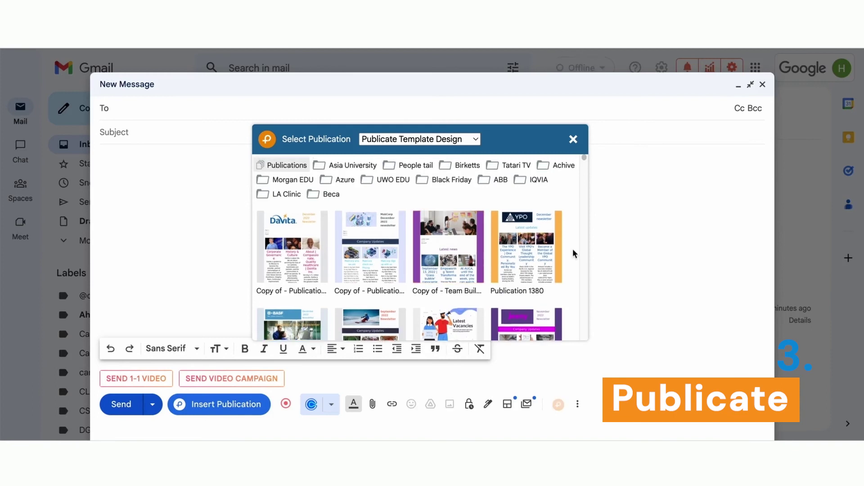
scroll(573, 251, "down", 3)
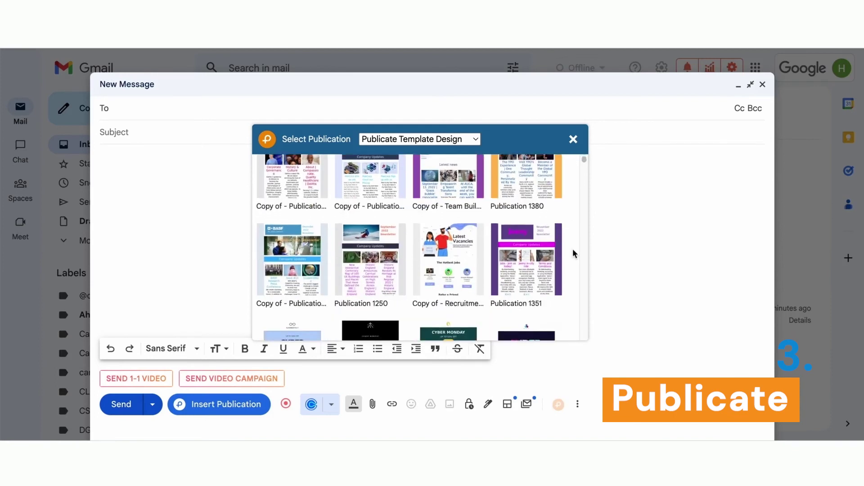
left_click(448, 261)
scroll(690, 227, "down", 5)
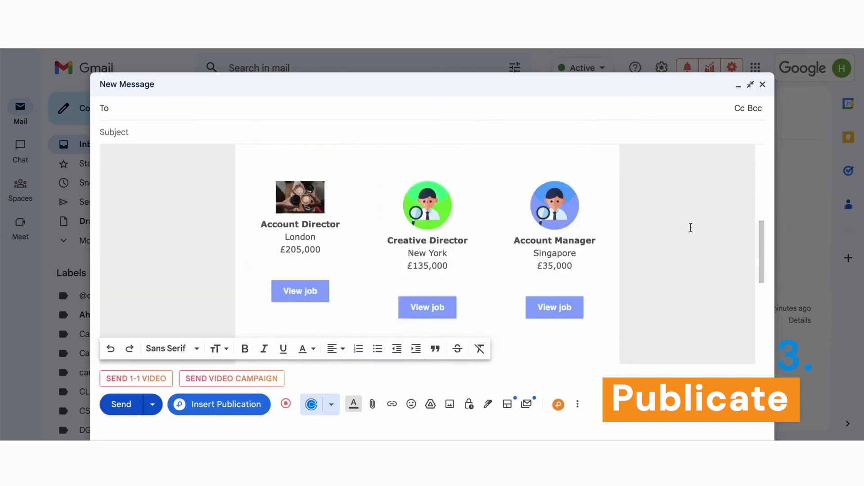
scroll(691, 227, "down", 10)
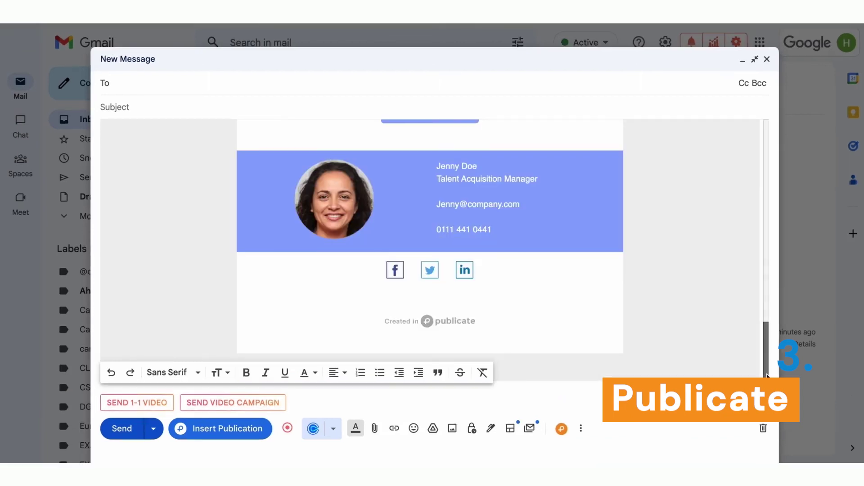
mouse_move(768, 376)
left_mouse_down()
mouse_move(776, 315)
mouse_move(750, 161)
left_mouse_up()
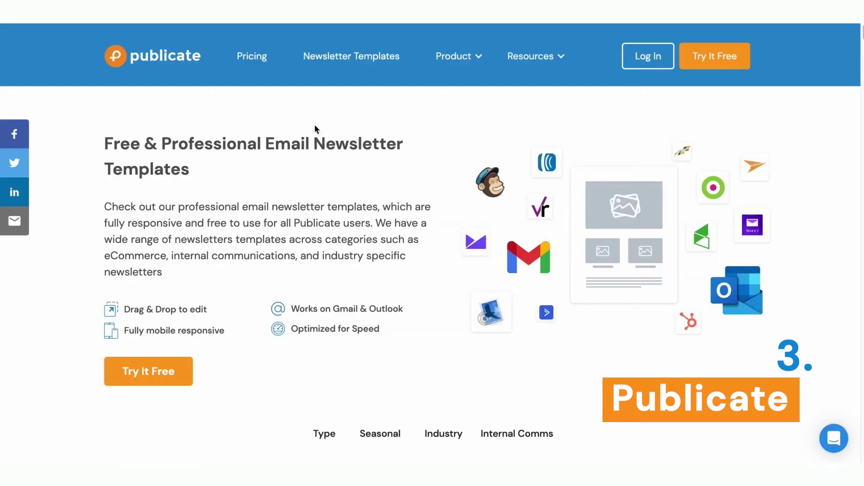
- Drop both selected team-building articles into the Team events newsletter and preview it
scroll(841, 332, "down", 15)
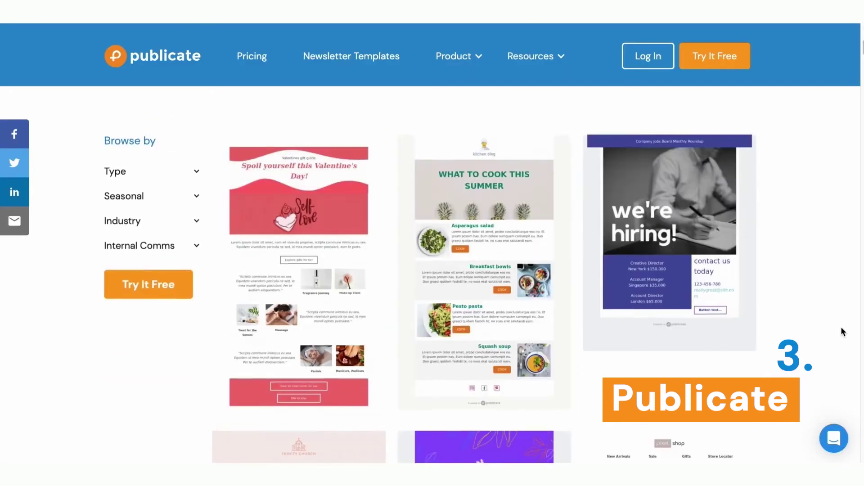
scroll(842, 332, "down", 12)
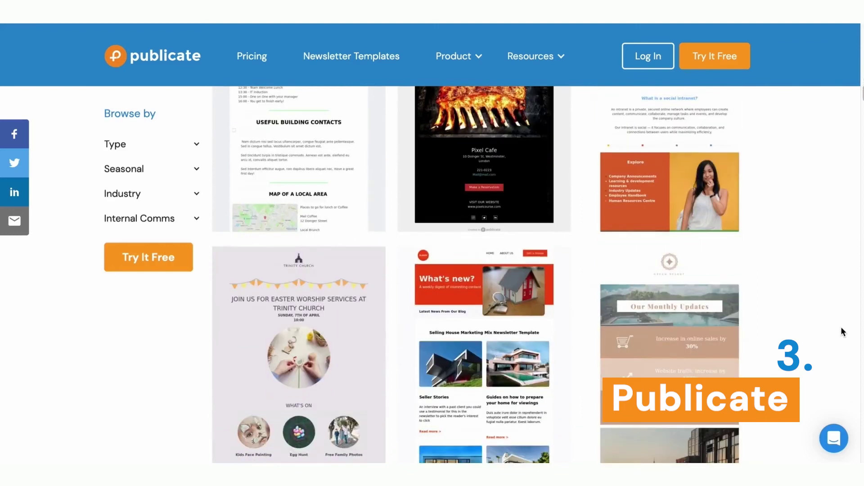
scroll(843, 332, "down", 10)
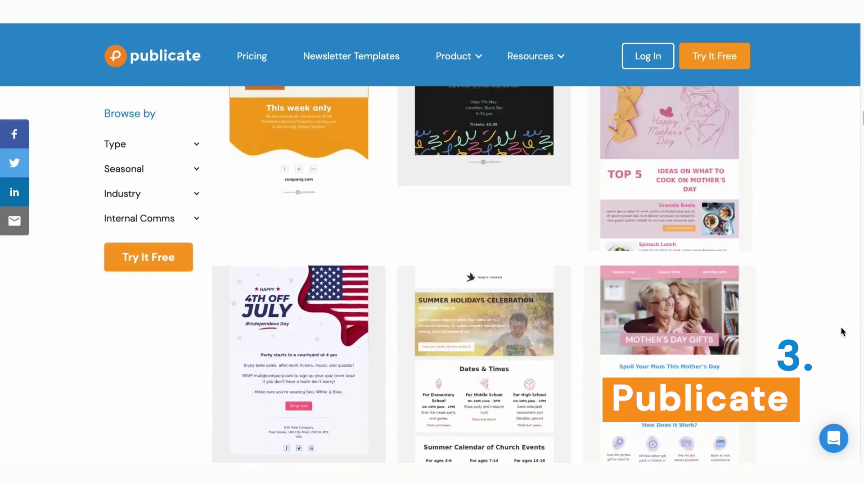
scroll(843, 332, "down", 10)
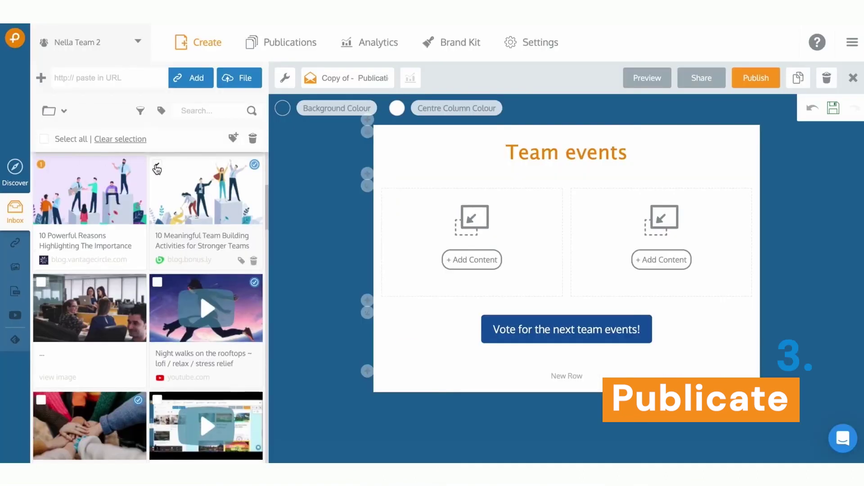
left_click(157, 164)
left_click_drag(95, 182, 446, 261)
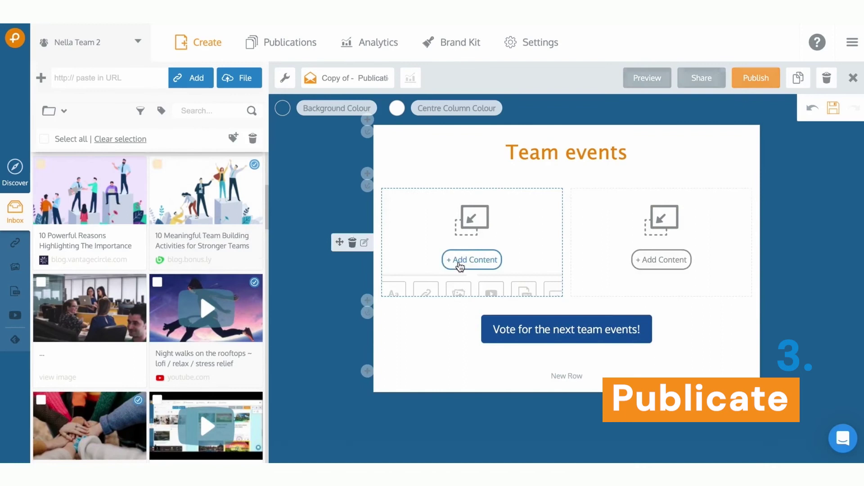
left_click(643, 78)
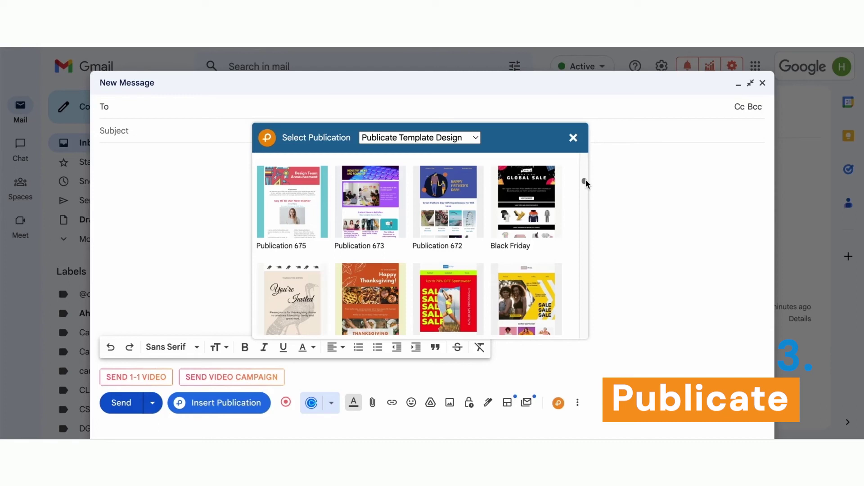
scroll(584, 185, "down", 1)
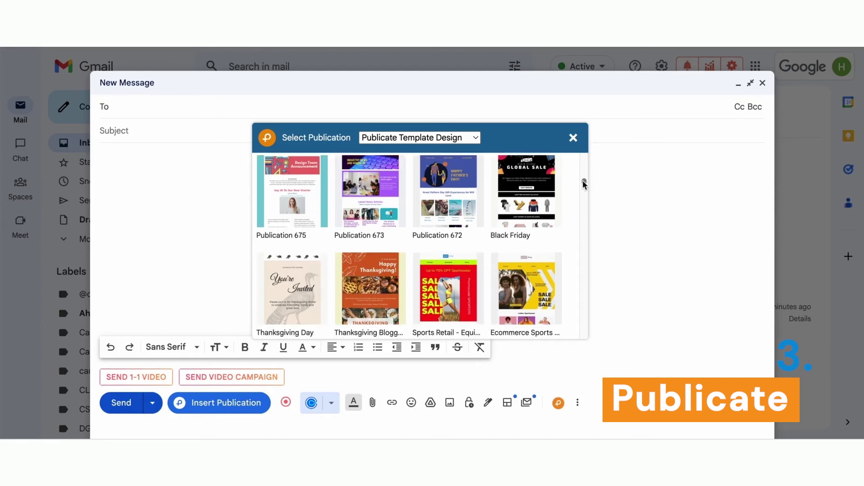
left_click_drag(583, 185, 585, 155)
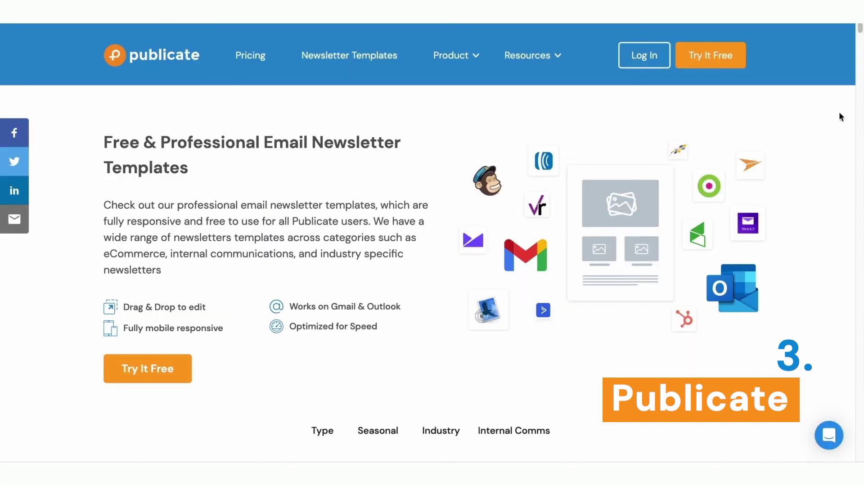
- Filter the template gallery to Industry > eCommerce and browse the results
scroll(396, 223, "down", 7)
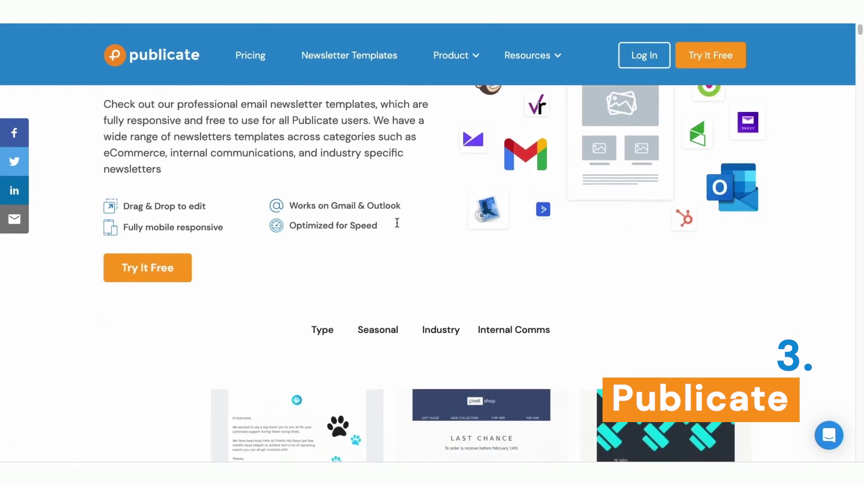
scroll(396, 223, "down", 2)
scroll(397, 227, "down", 3)
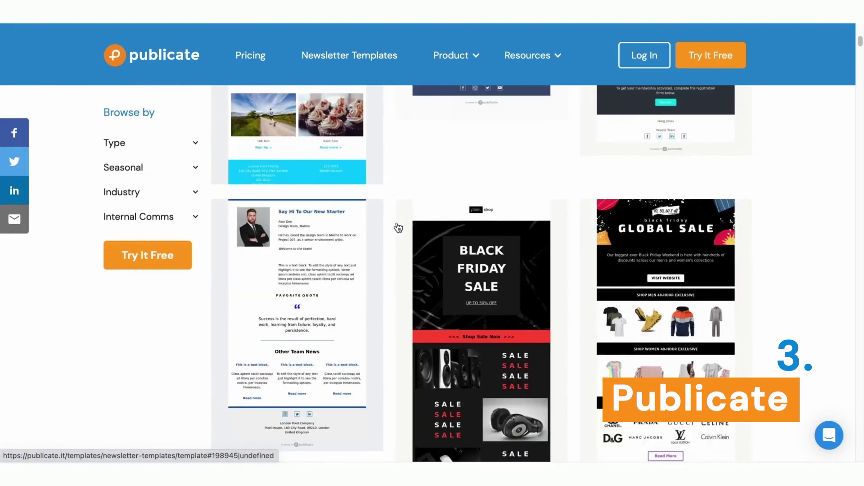
scroll(396, 225, "up", 12)
left_click(164, 270)
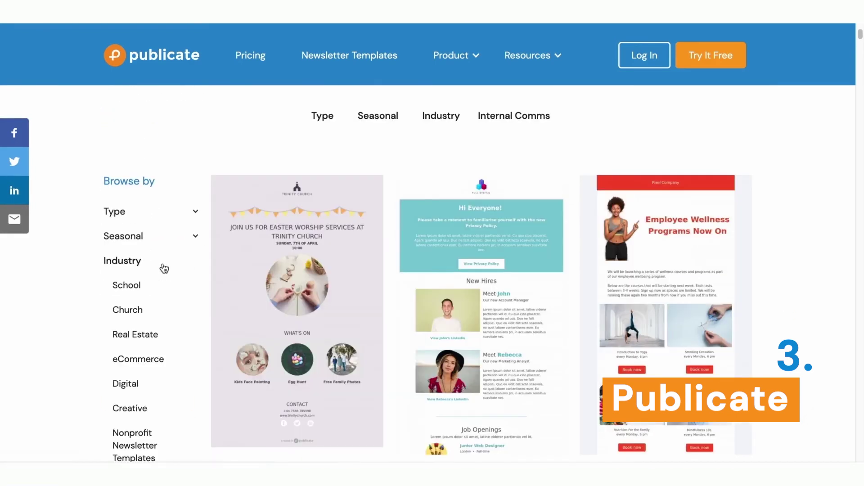
scroll(166, 302, "down", 1)
scroll(166, 304, "down", 1)
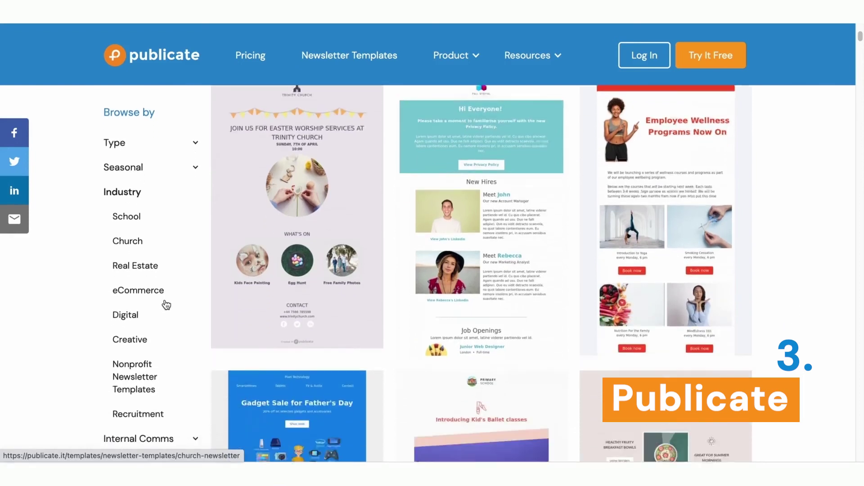
left_click(163, 291)
scroll(250, 310, "down", 4)
scroll(249, 308, "down", 5)
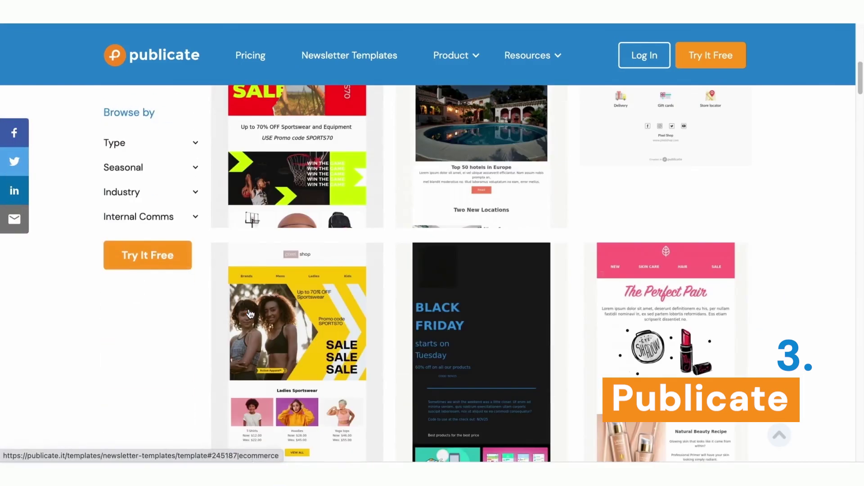
scroll(468, 251, "down", 6)
- Switch the filter to Internal Comms > HR Newsletter and scroll through those templates
left_click(176, 219)
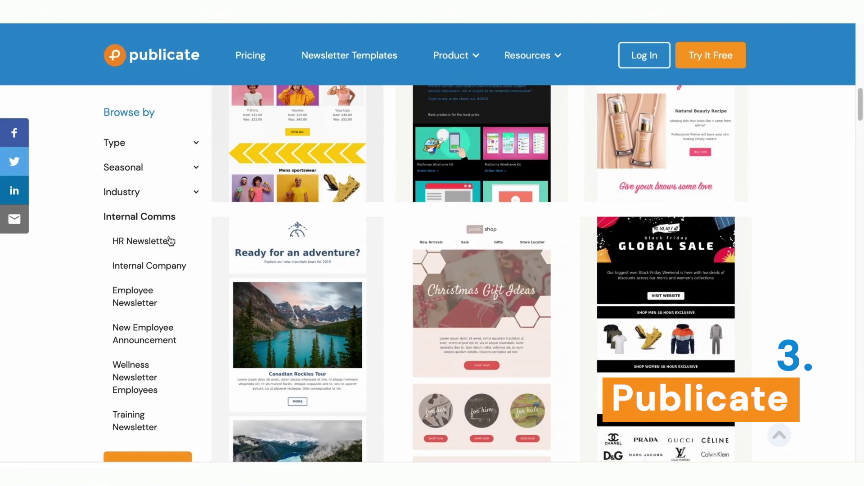
left_click(170, 241)
scroll(755, 234, "down", 5)
scroll(756, 233, "down", 10)
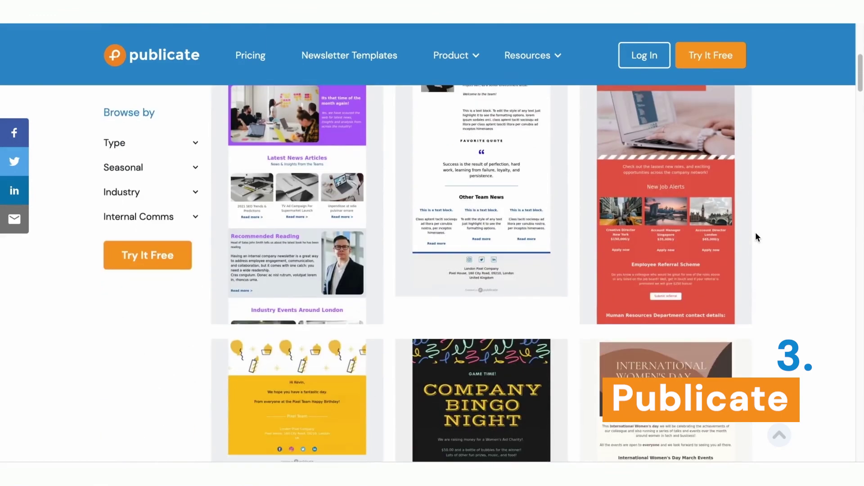
scroll(755, 231, "down", 4)
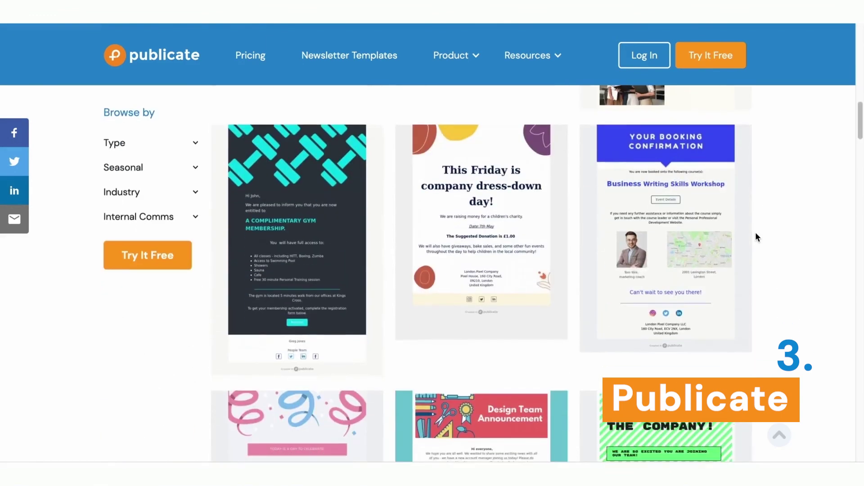
scroll(778, 247, "down", 2)
scroll(783, 255, "down", 2)
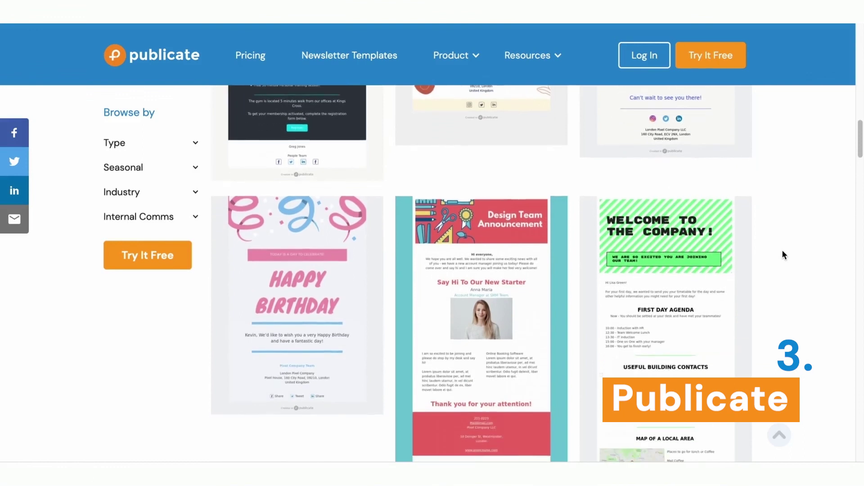